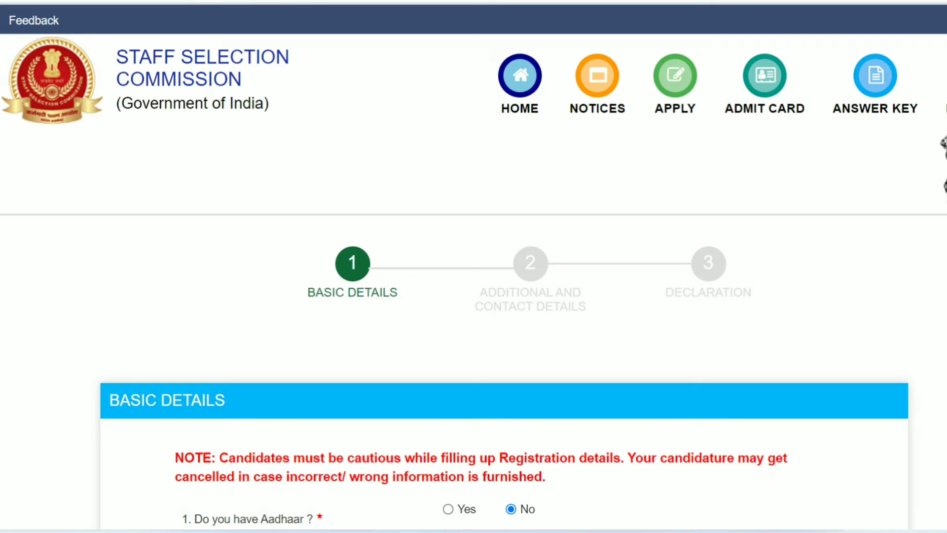
Answer Yes to 'Do you have Aadhaar?' on the Basic Details form.
scroll(473, 267, "down", 3)
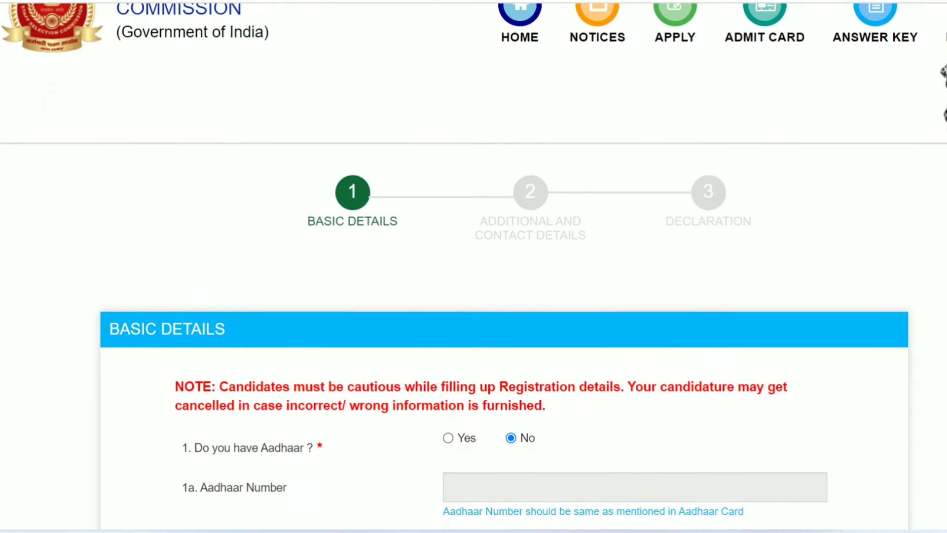
scroll(473, 266, "down", 3)
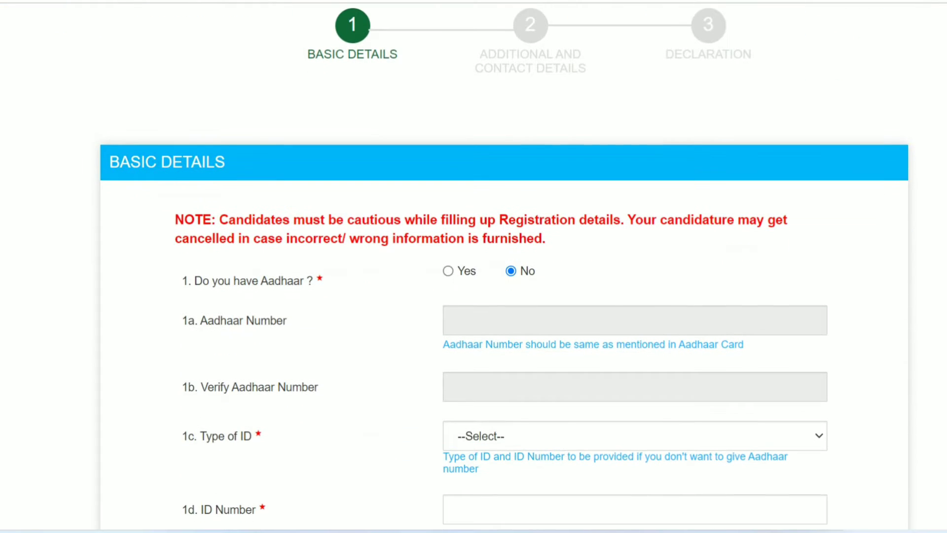
scroll(474, 266, "up", 1)
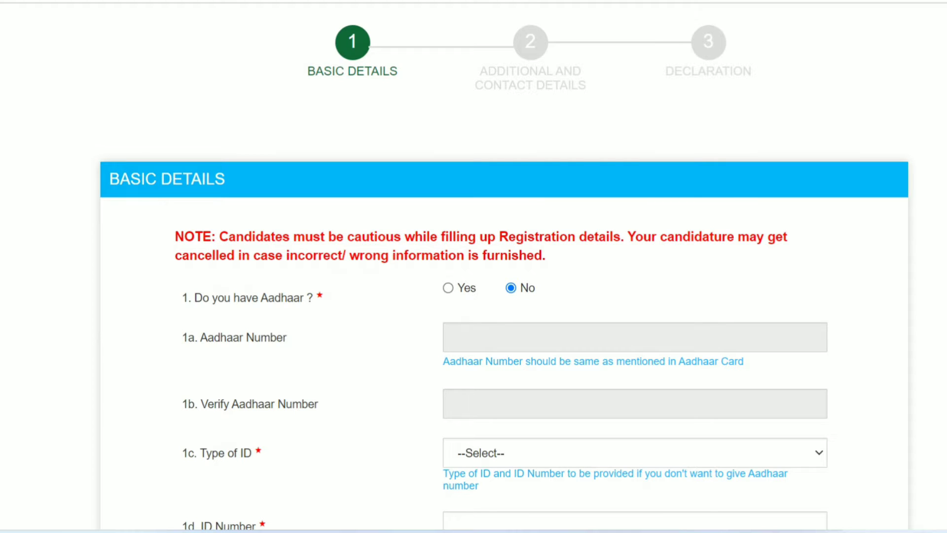
scroll(474, 267, "down", 2)
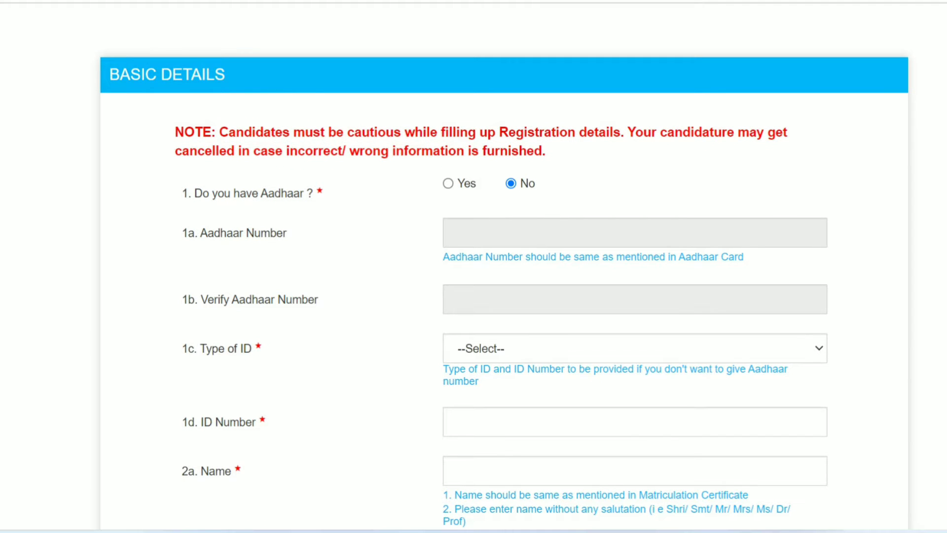
left_click(448, 184)
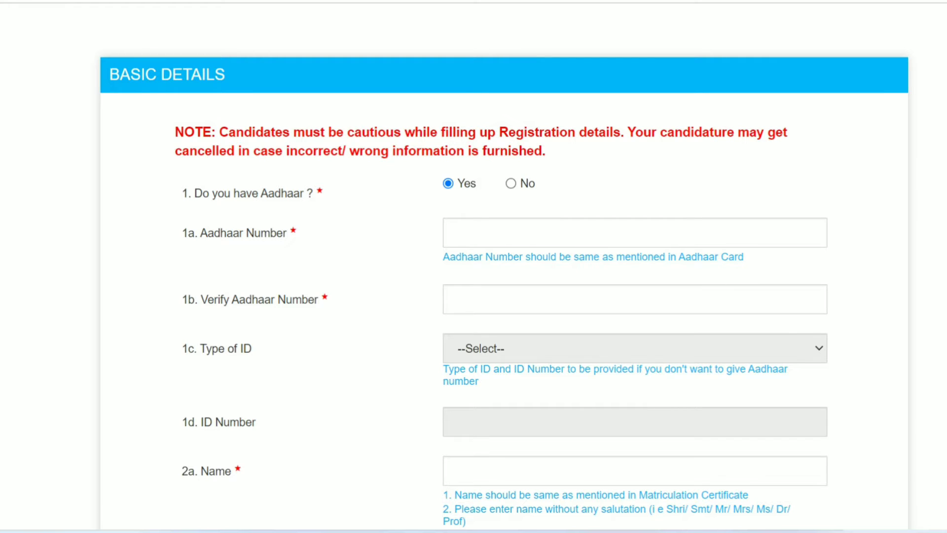
right_click(775, 182)
key("Escape")
scroll(504, 282, "down", 3)
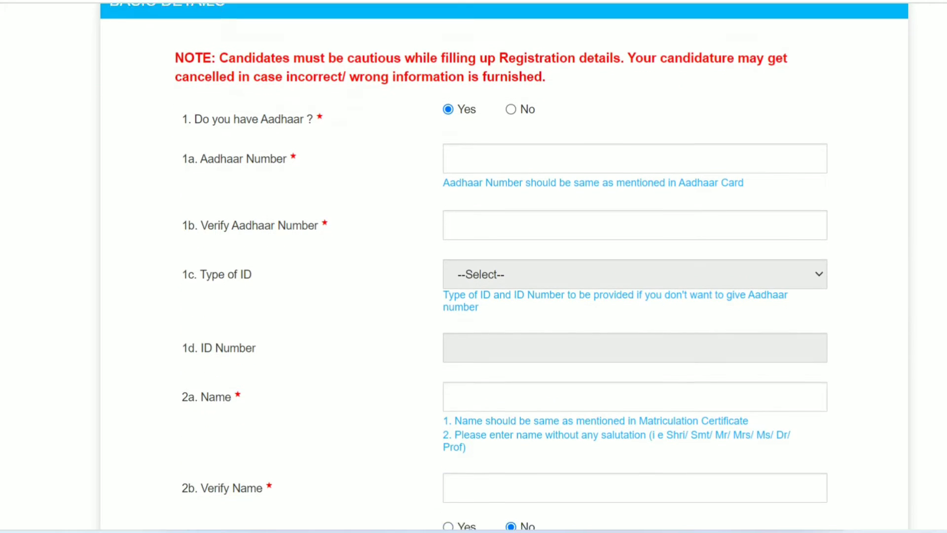
scroll(504, 282, "down", 3)
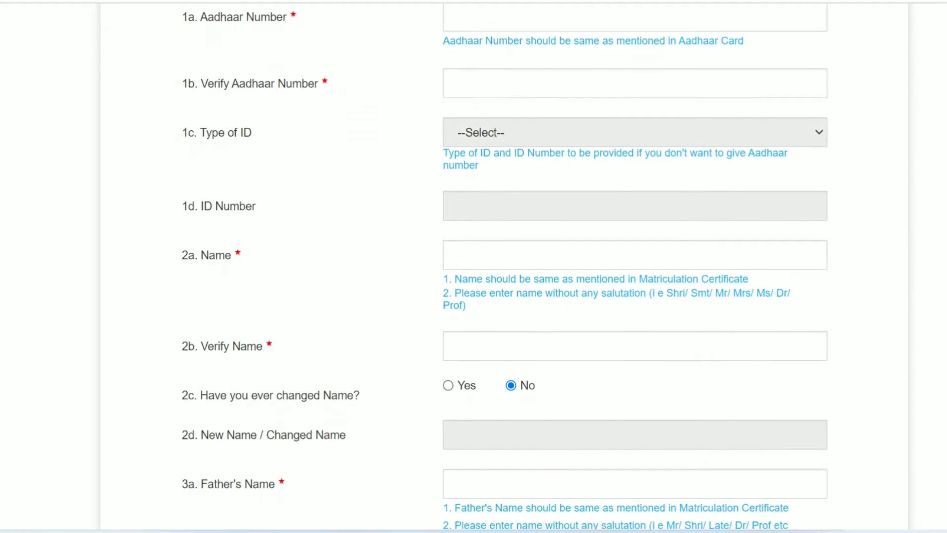
scroll(504, 282, "down", 2)
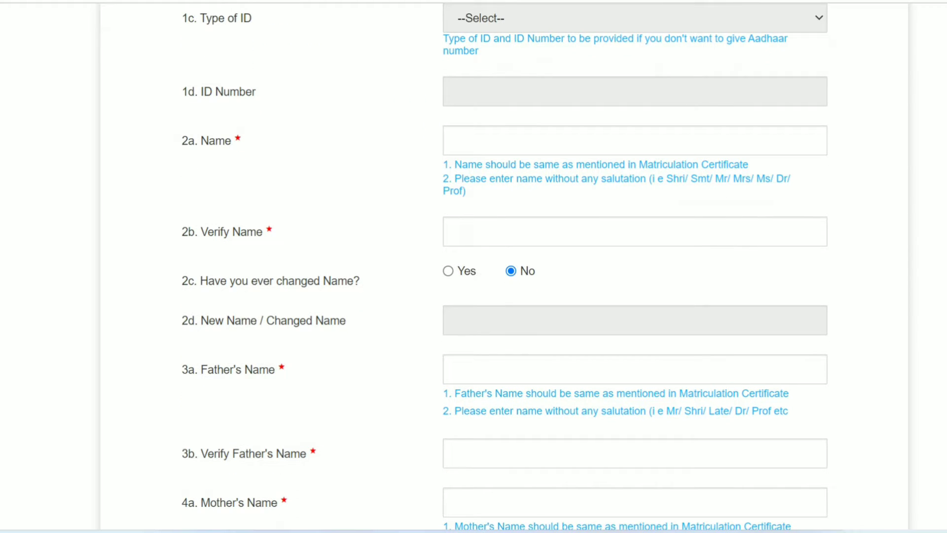
Type the candidate's full name in 2a Name and repeat it in 2b Verify Name.
left_click(504, 141)
type("X")
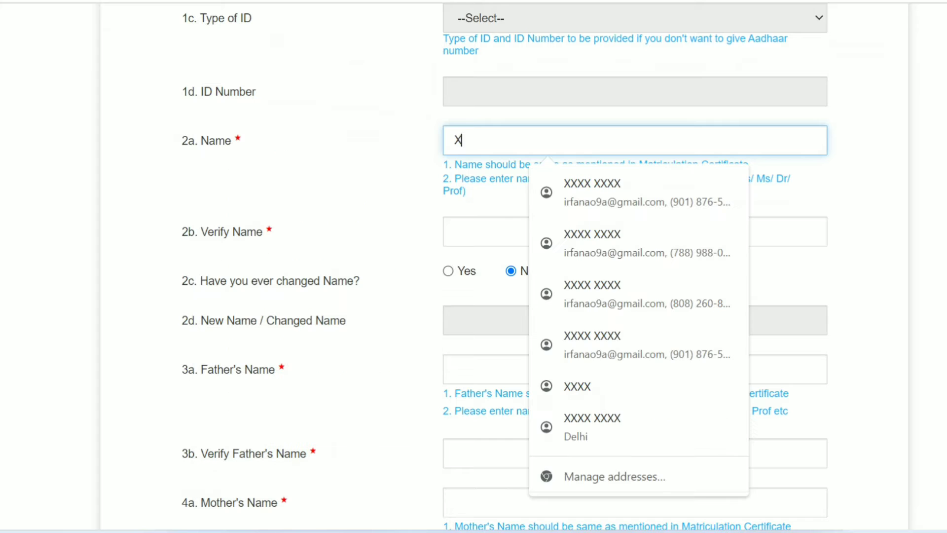
type("XXX XXX")
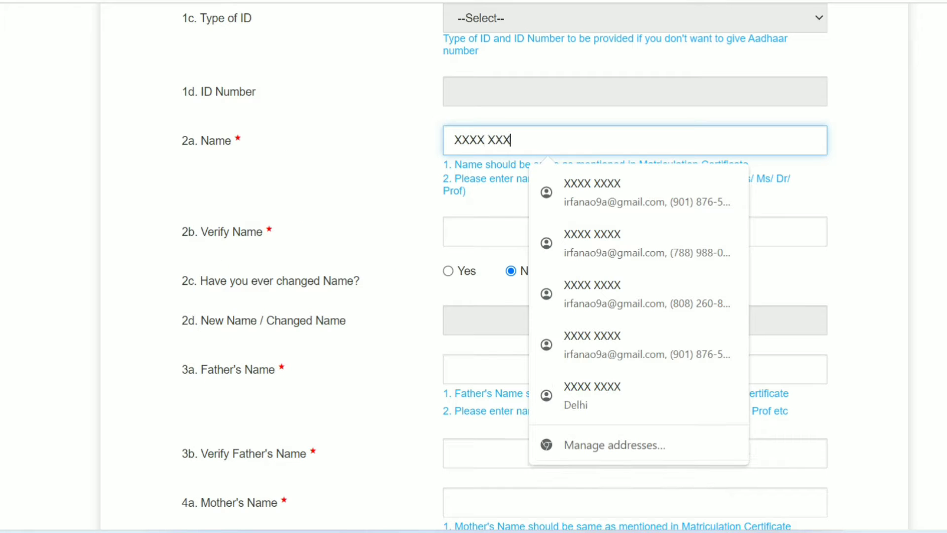
key("BackSpace")
key("BackSpace")
key("BackSpace")
key("BackSpace")
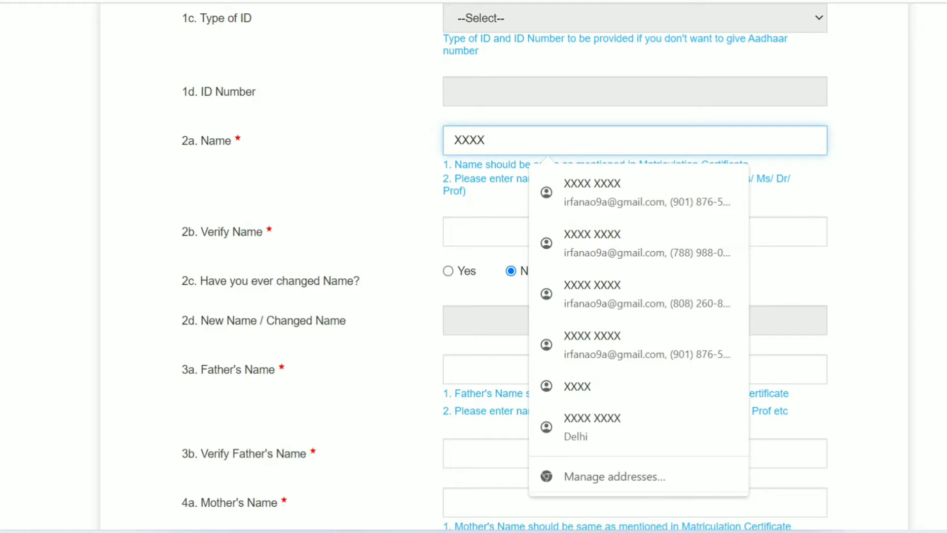
type("YYYY")
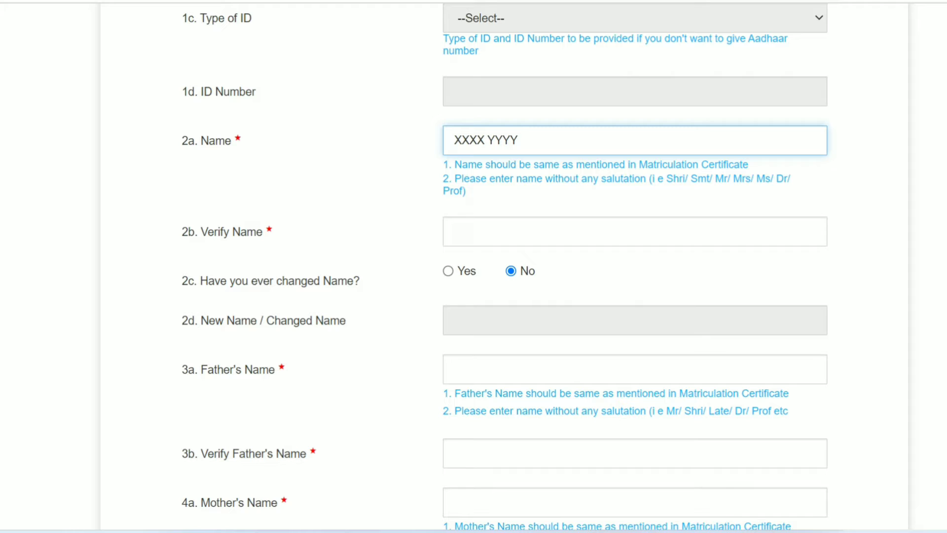
left_click(455, 232)
type("XXXX YYYY")
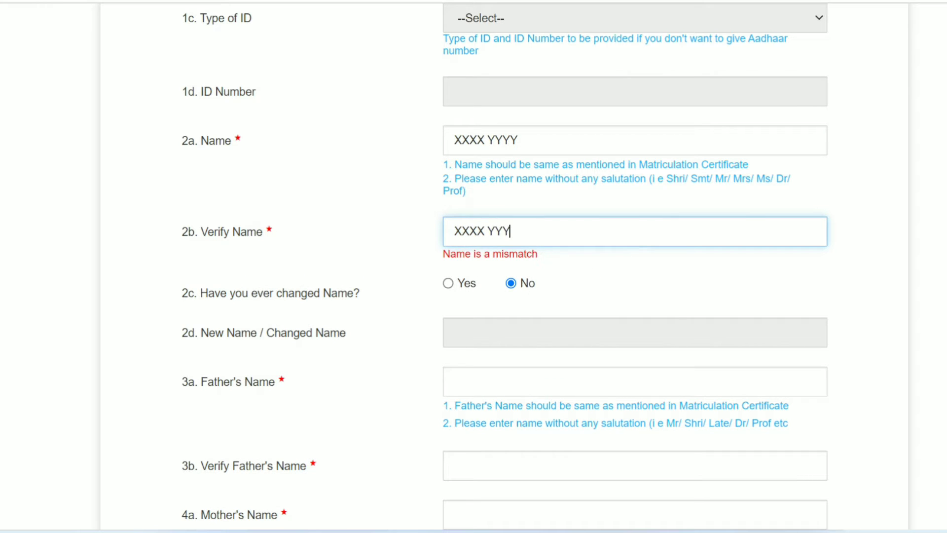
key("Tab")
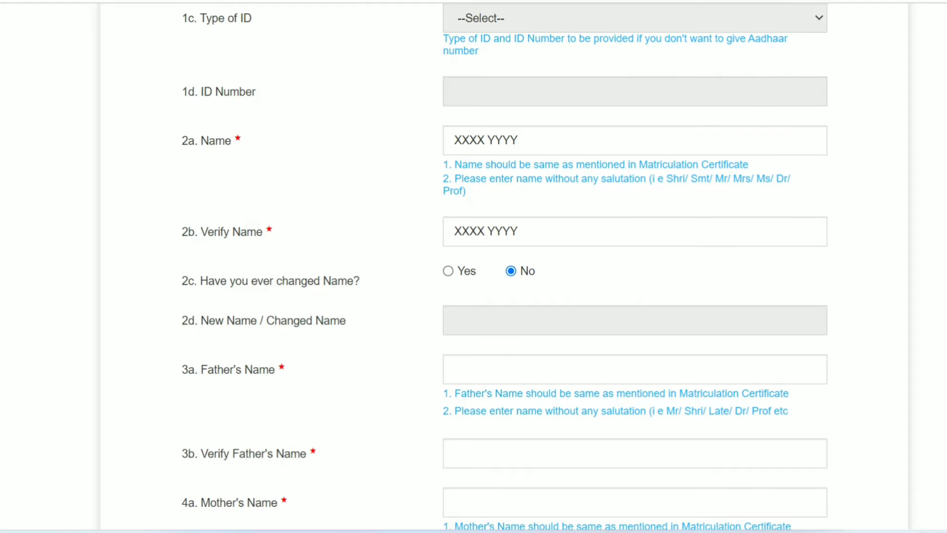
Scroll down the form toward the Date of Birth and Matriculation (10th Class) section.
scroll(505, 267, "down", 1)
scroll(505, 266, "down", 2)
scroll(505, 266, "down", 1)
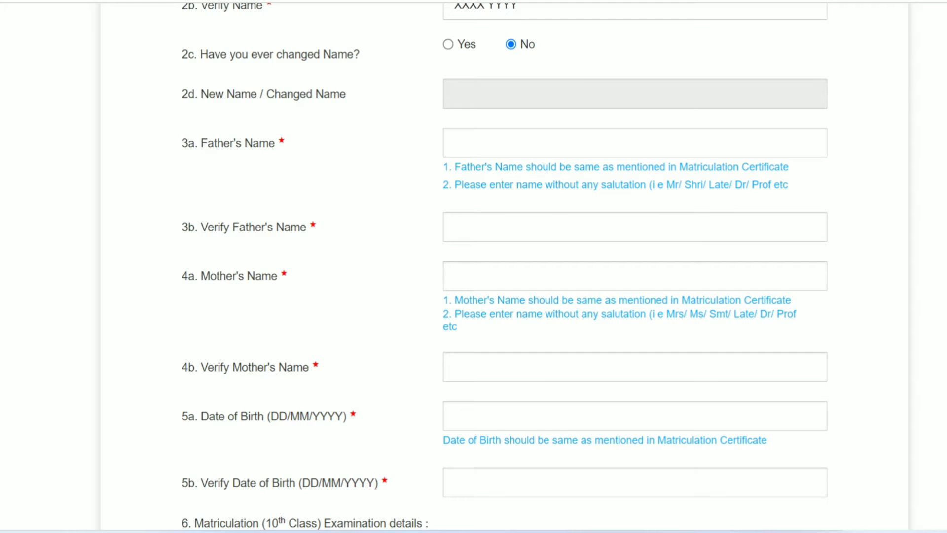
scroll(474, 266, "down", 6)
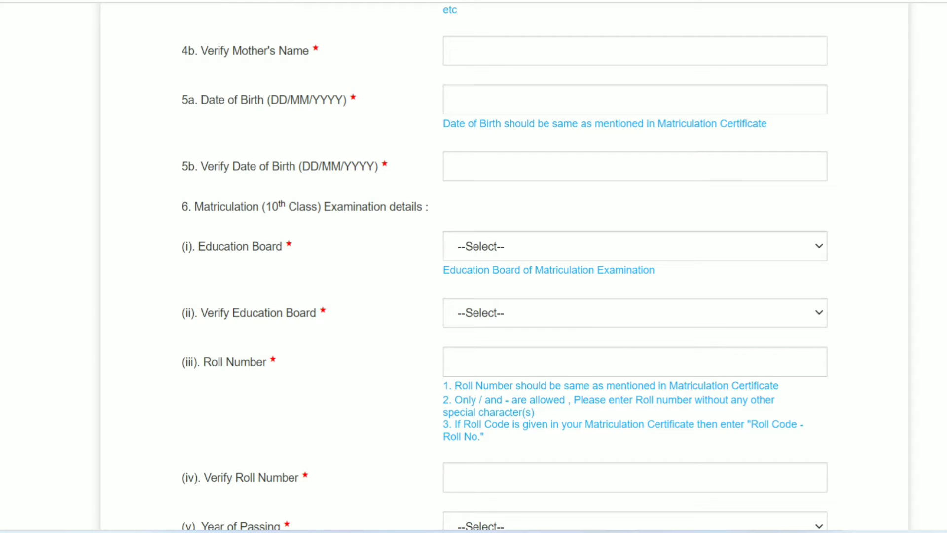
left_click(454, 100)
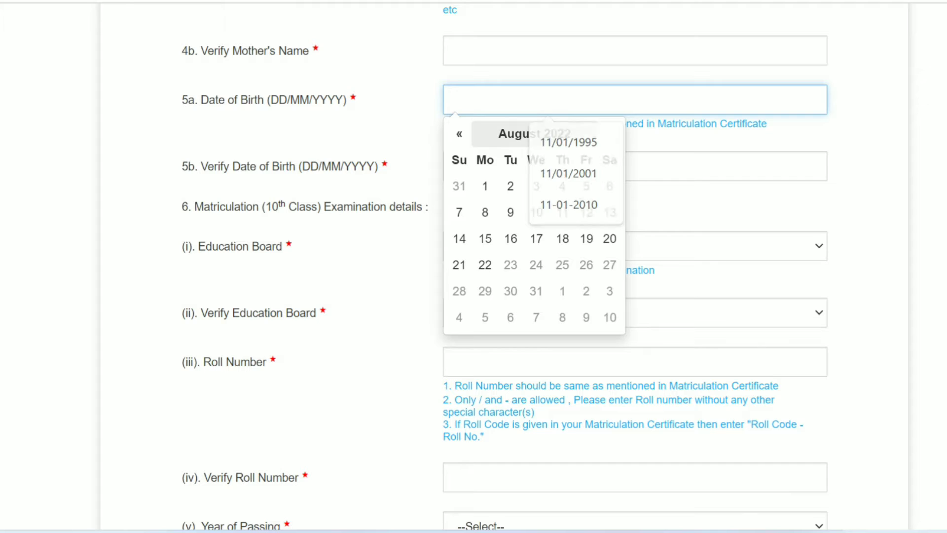
left_click(508, 134)
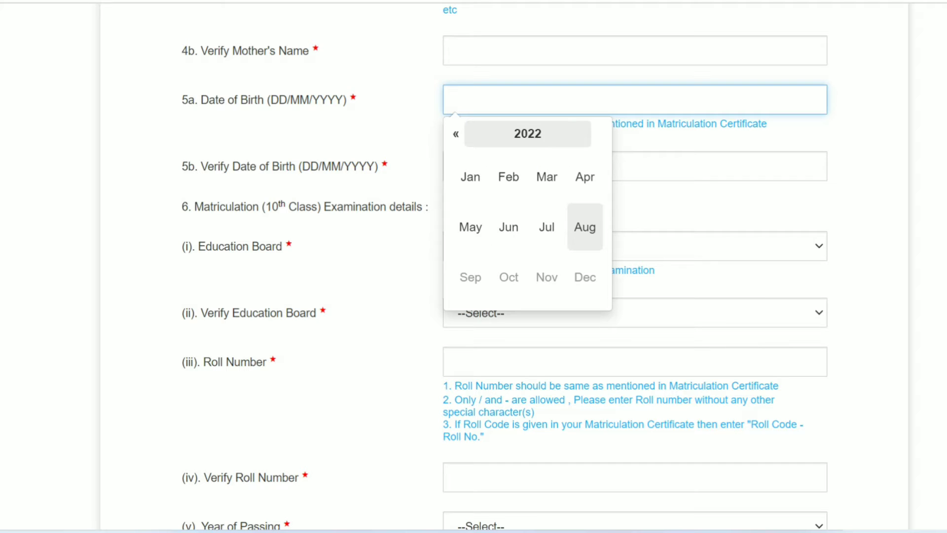
left_click(528, 134)
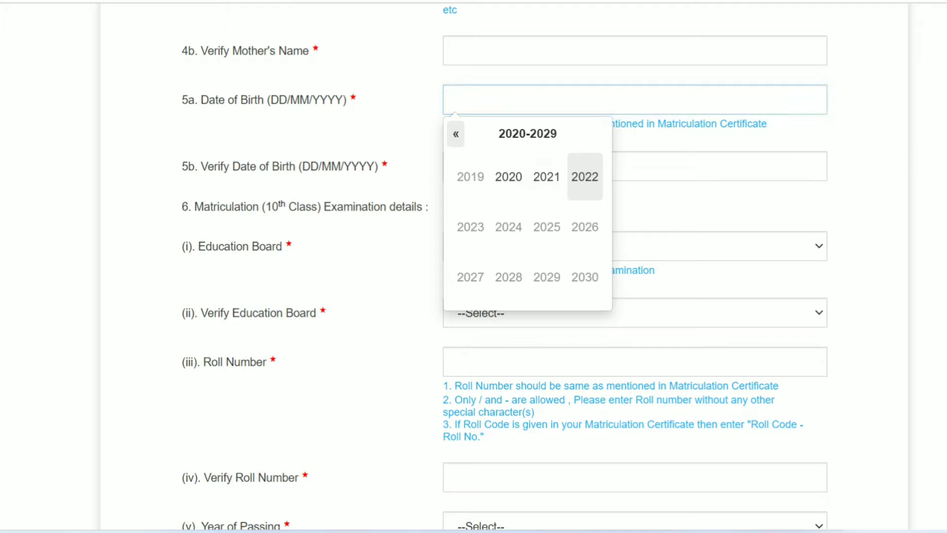
left_click(456, 134)
left_click(456, 134)
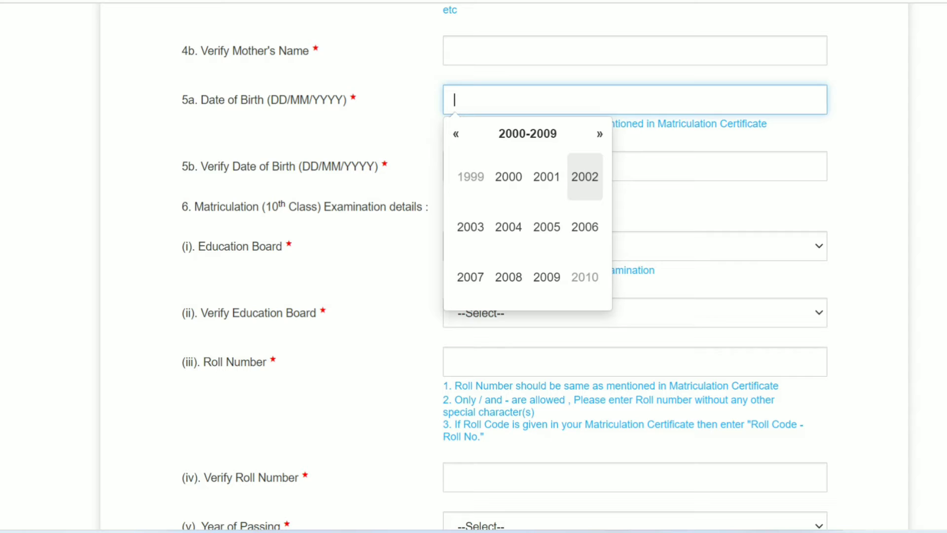
left_click(710, 206)
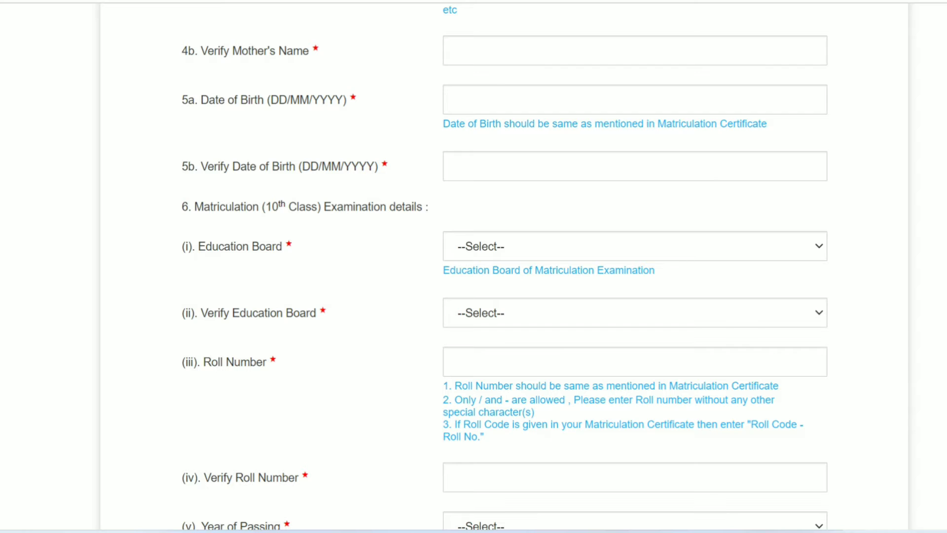
Choose 'UP Board of Madrasa Education' in Education Board and in Verify Education Board.
left_click(635, 247)
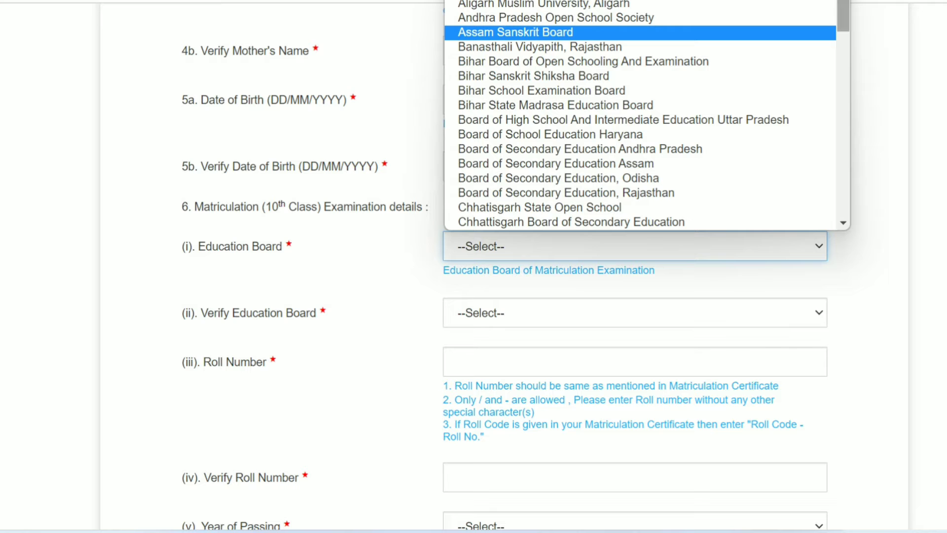
scroll(646, 115, "down", 3)
scroll(647, 116, "down", 5)
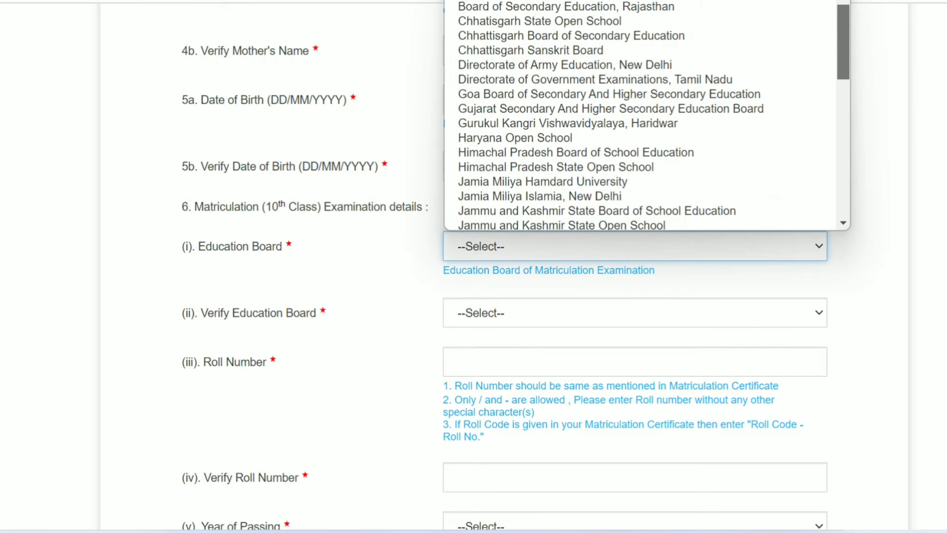
scroll(646, 116, "down", 6)
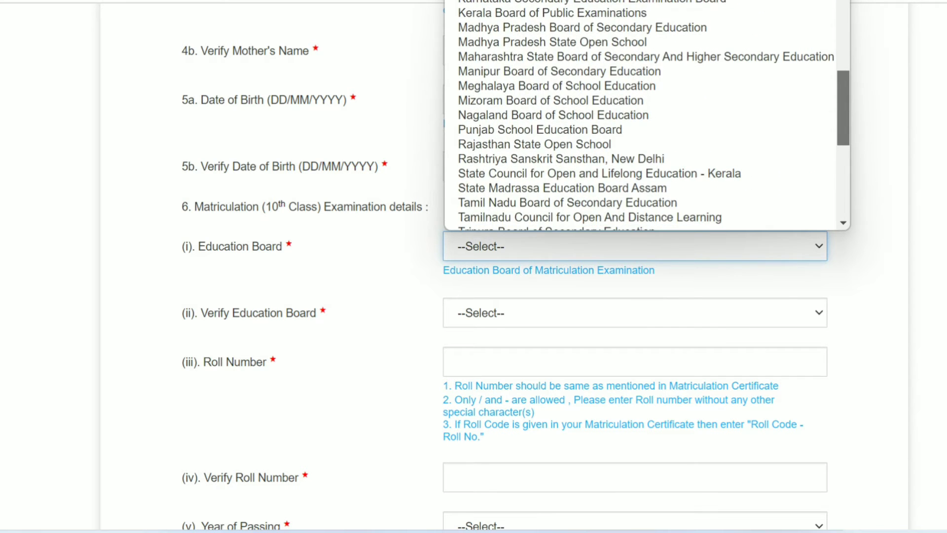
scroll(646, 116, "down", 3)
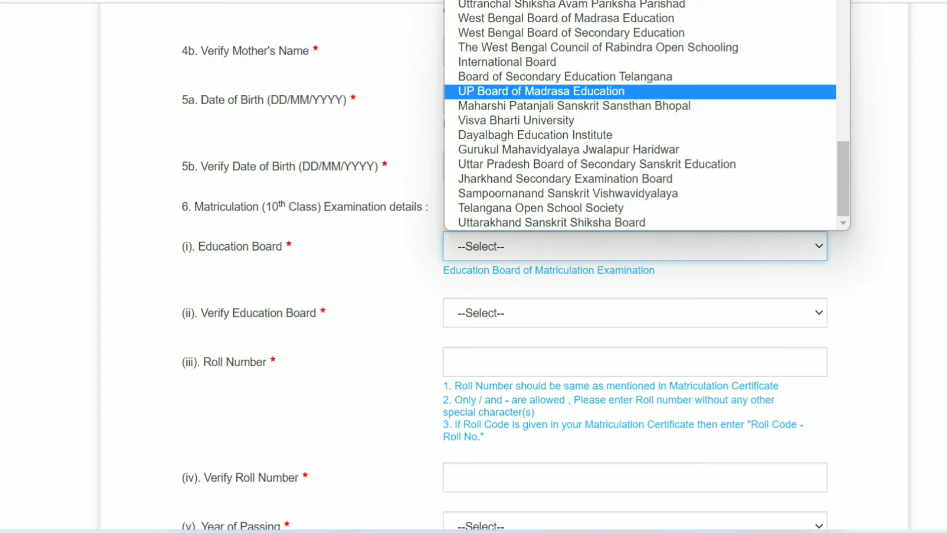
key("Return")
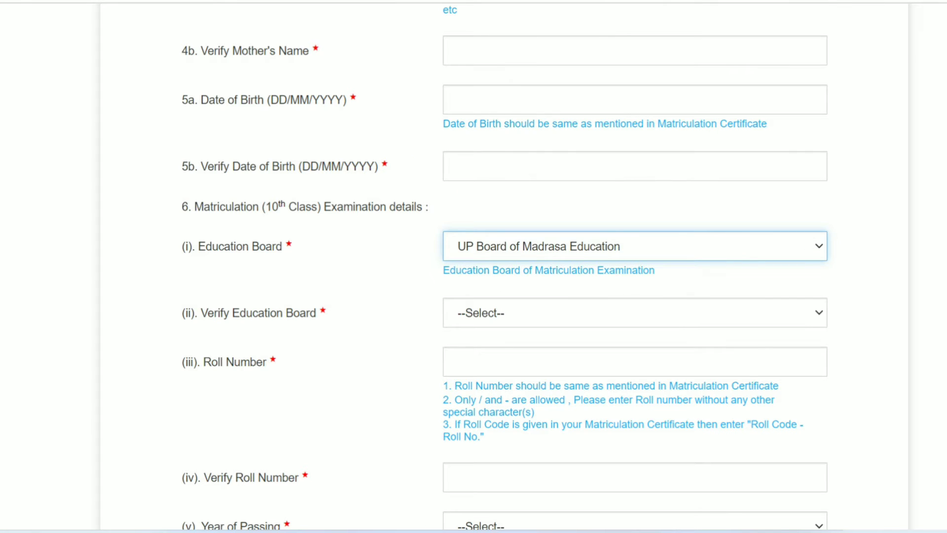
left_click(635, 312)
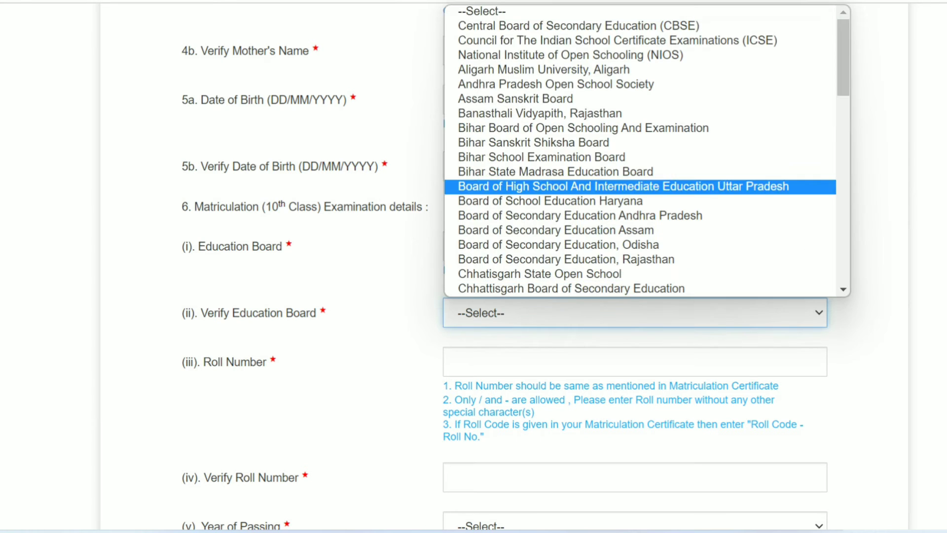
left_click_drag(844, 58, 843, 235)
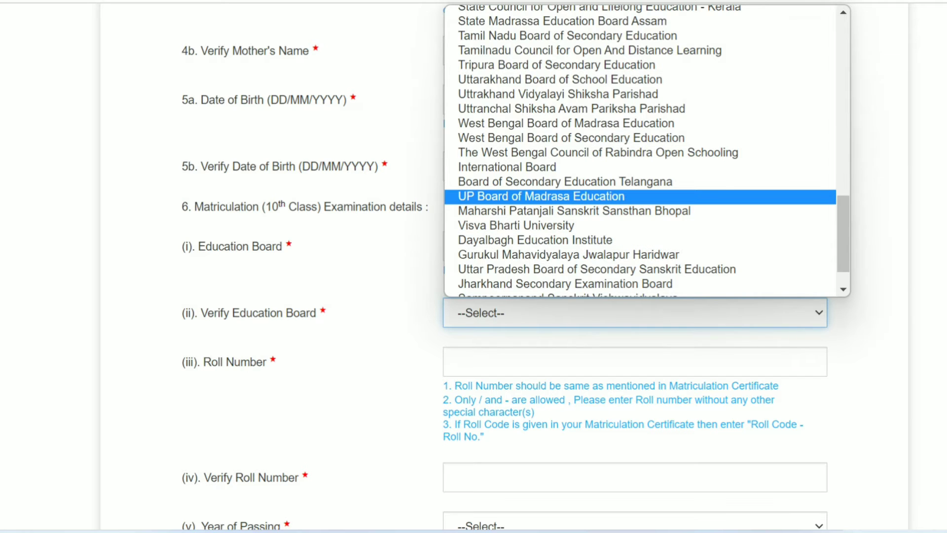
left_click(641, 197)
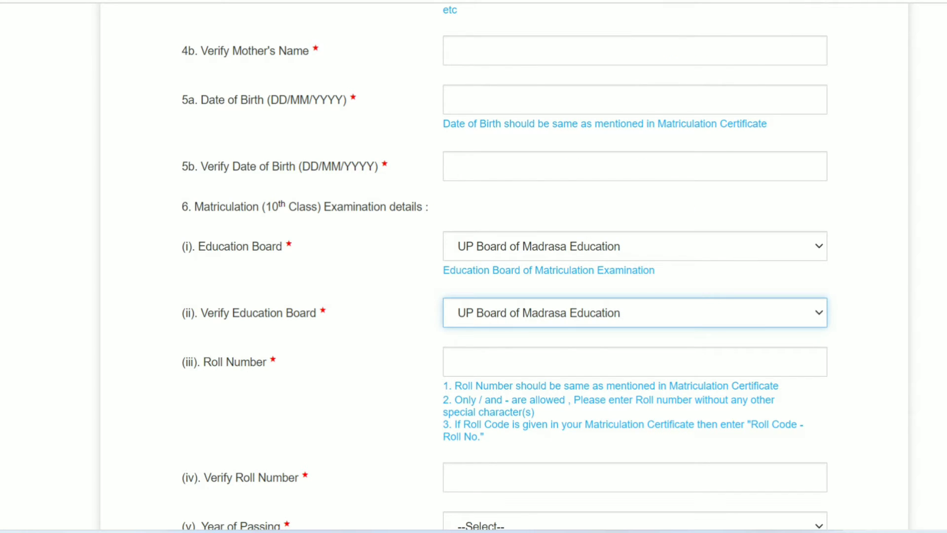
scroll(474, 267, "down", 4)
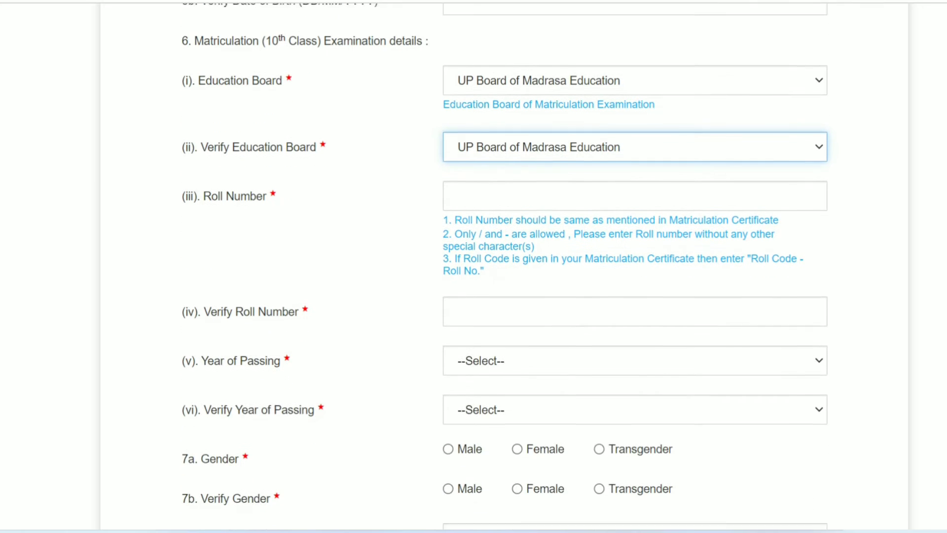
Enter the matriculation roll number in Roll Number and again in Verify Roll Number.
left_click(576, 176)
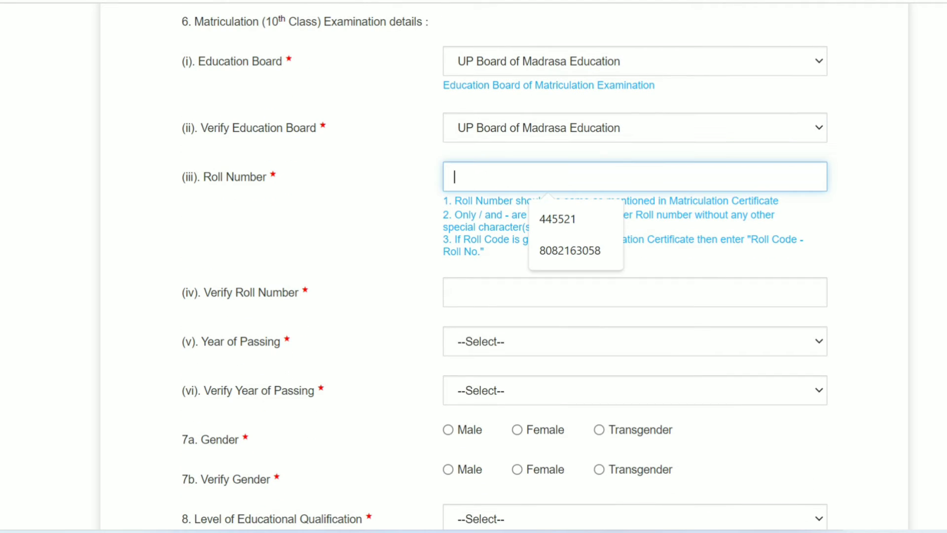
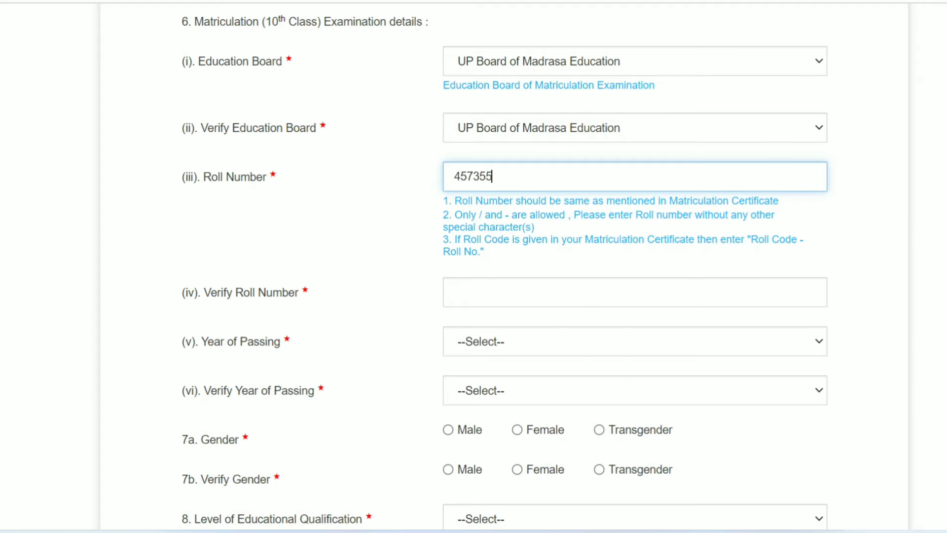
left_click(542, 292)
type("45")
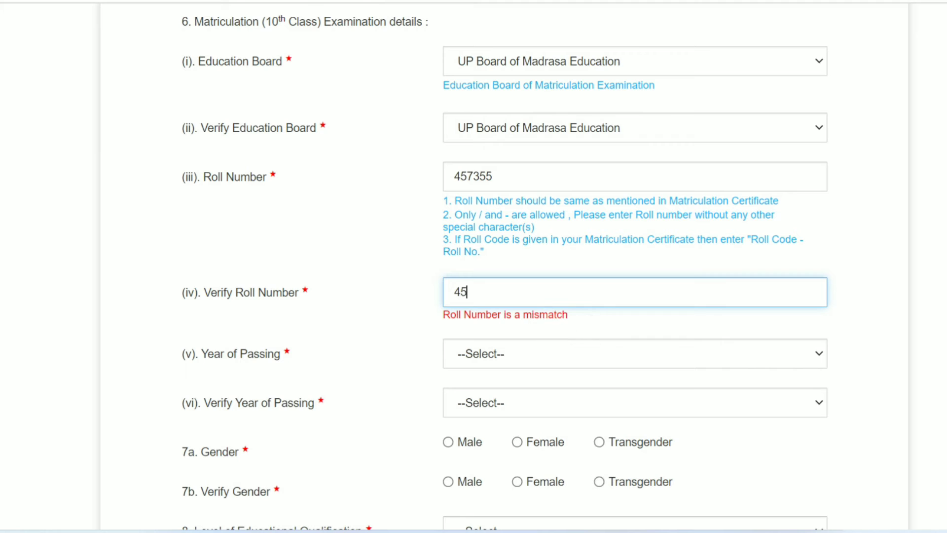
type("7355")
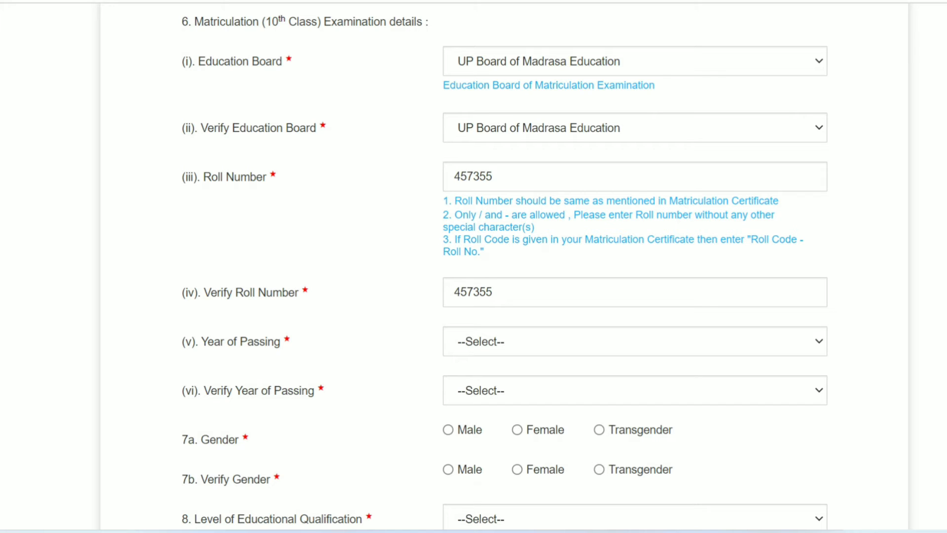
scroll(473, 267, "down", 3)
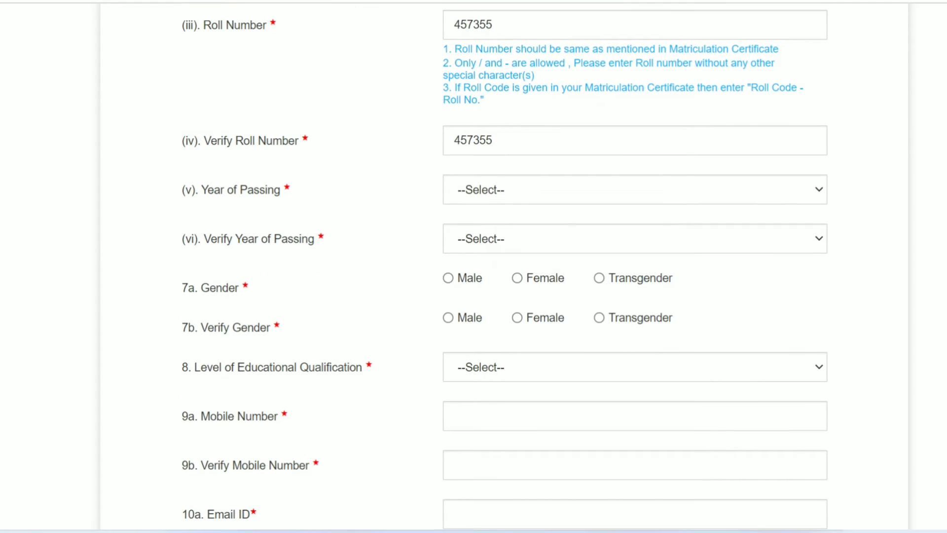
Set Year of Passing and Verify Year of Passing to 2014, and mark Gender as Male.
left_click(634, 190)
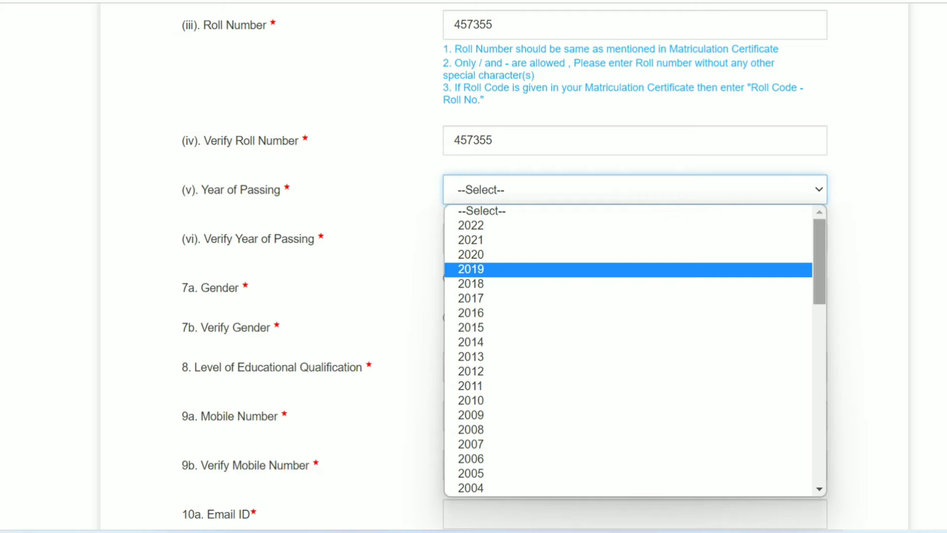
scroll(819, 262, "down", 3)
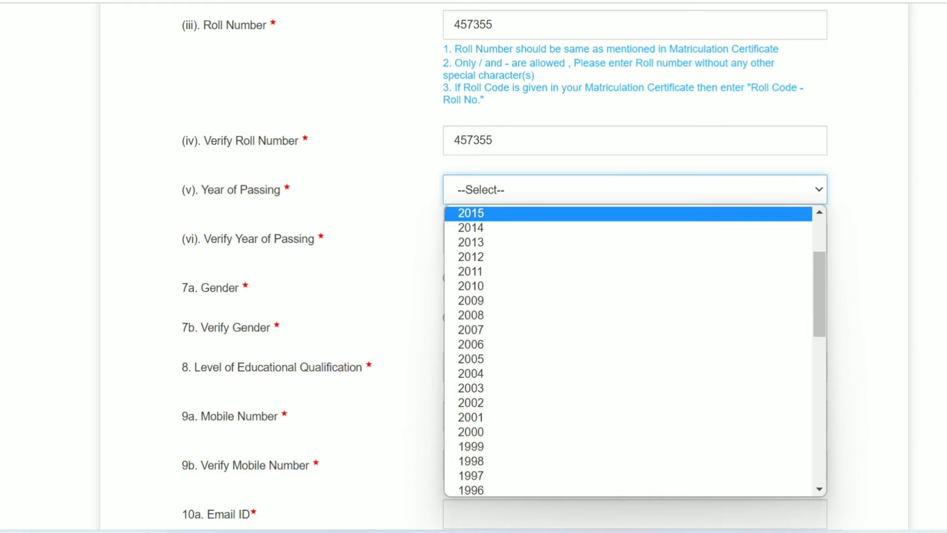
scroll(471, 213, "up", 1)
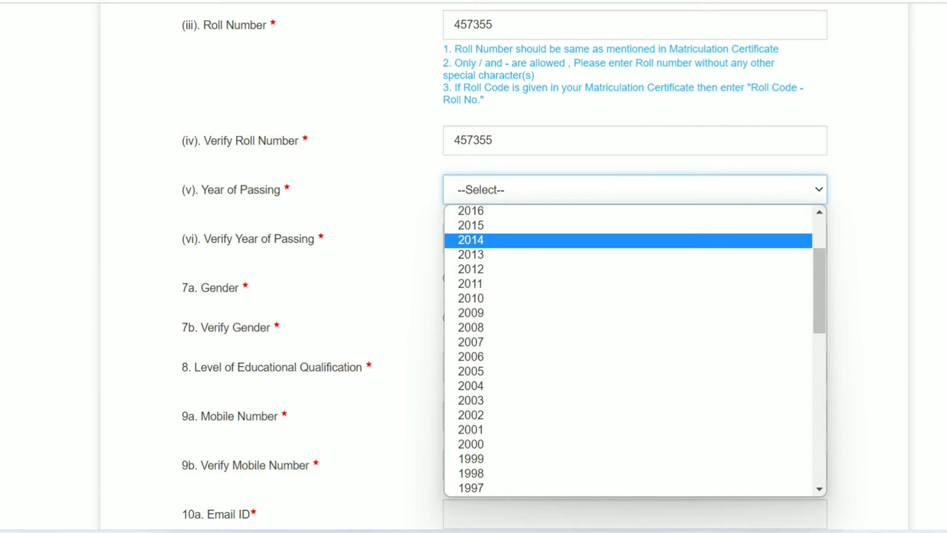
left_click(472, 241)
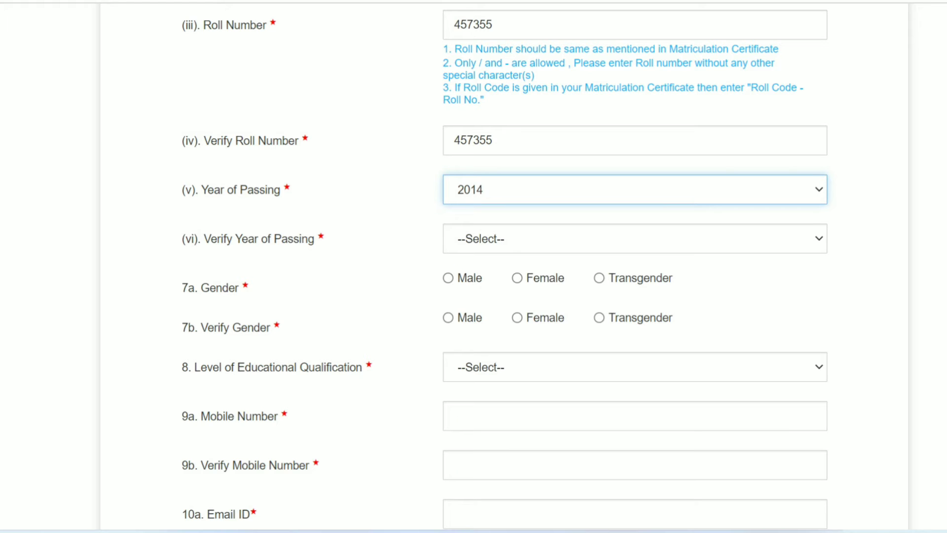
left_click(471, 239)
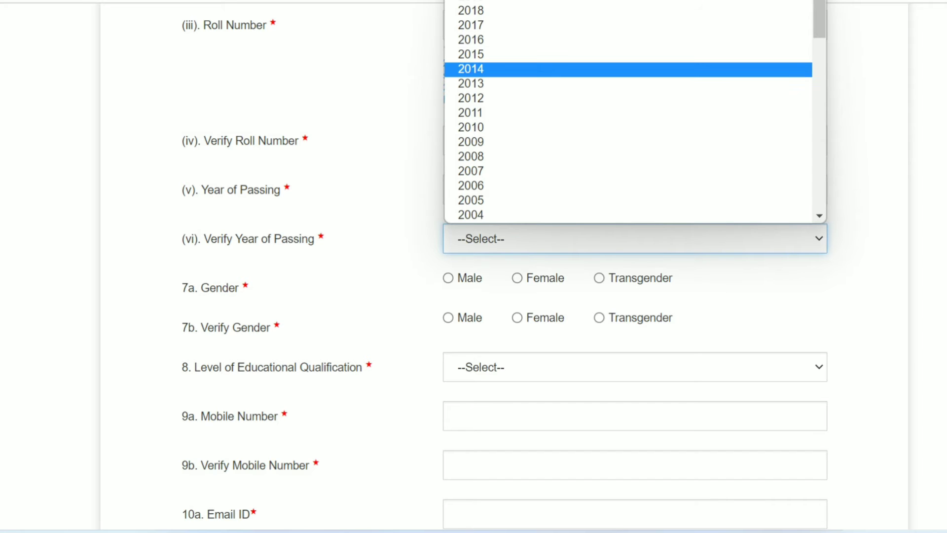
key("Return")
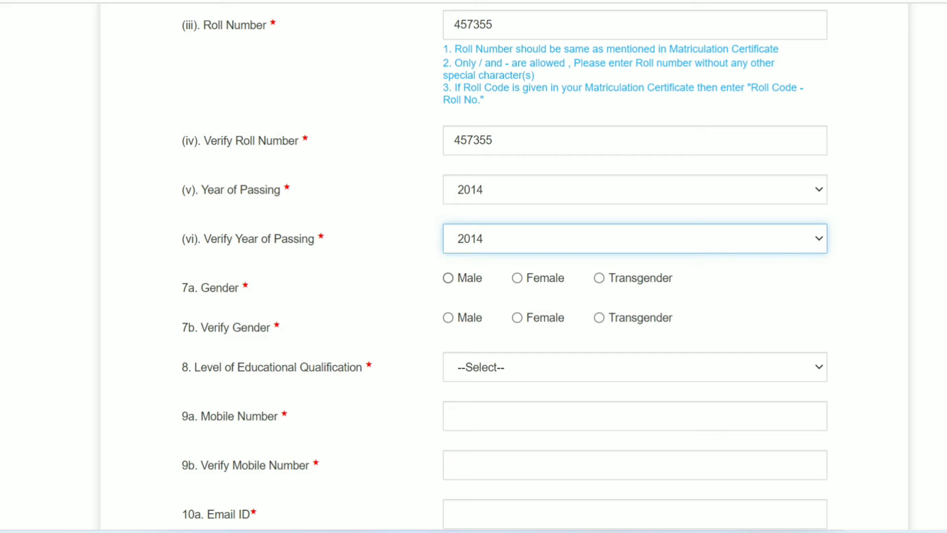
left_click(448, 278)
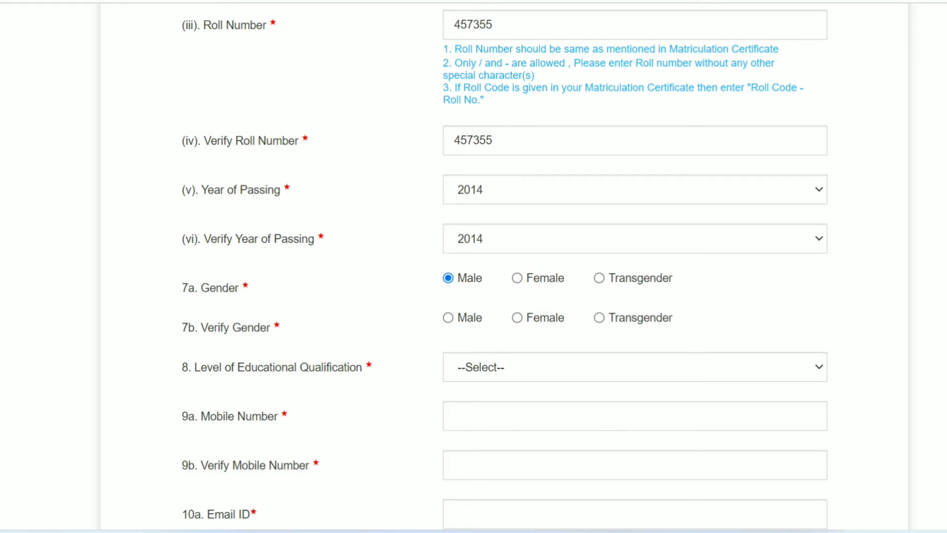
Mark Male under 7b Verify Gender and move on to the qualification dropdown.
left_click(448, 318)
scroll(505, 267, "down", 4)
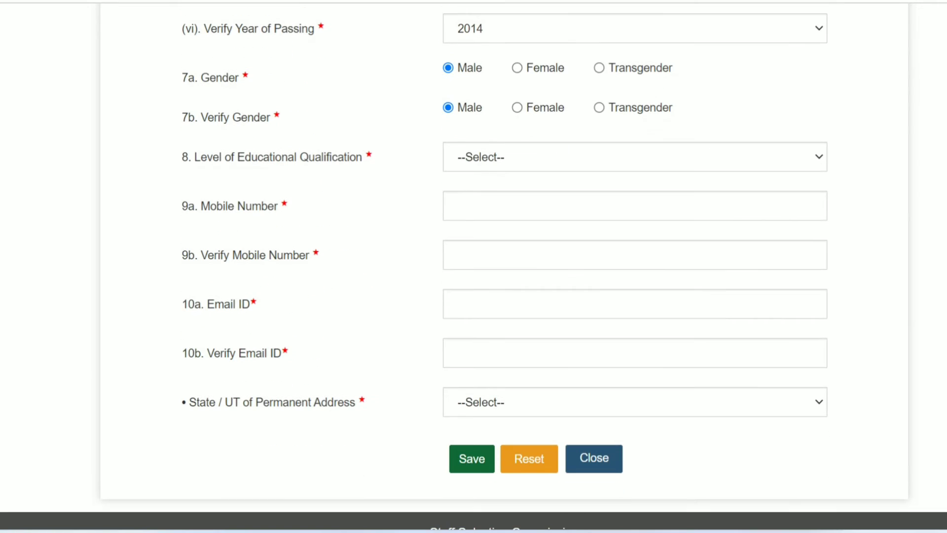
scroll(474, 266, "down", 1)
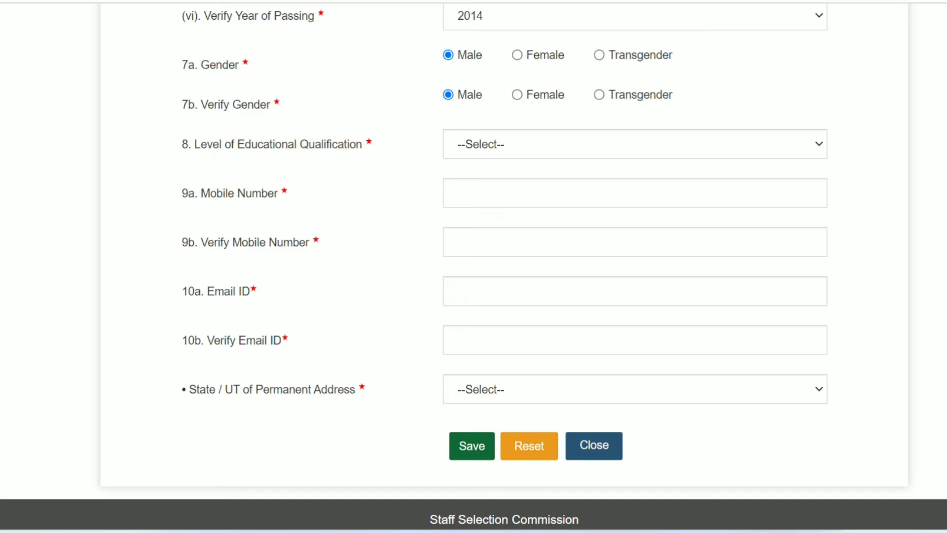
left_click(634, 144)
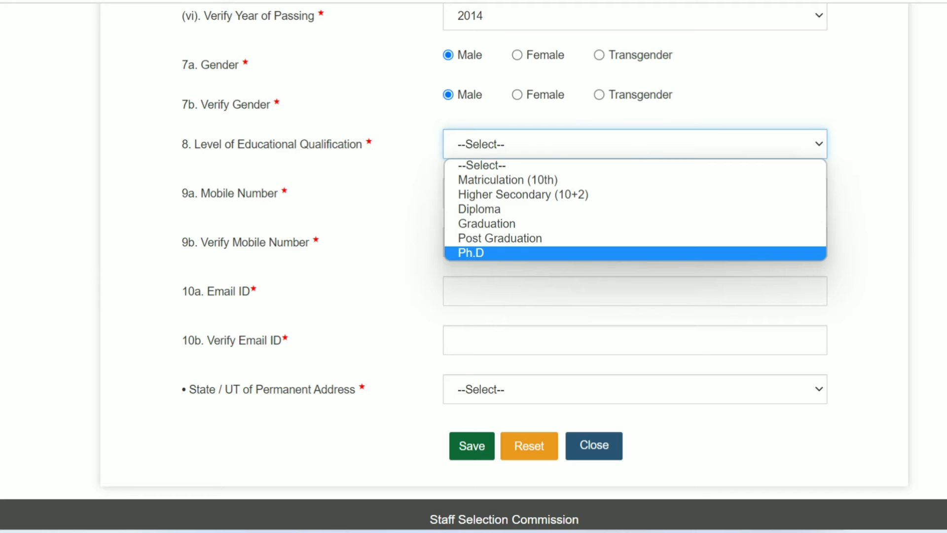
key("Escape")
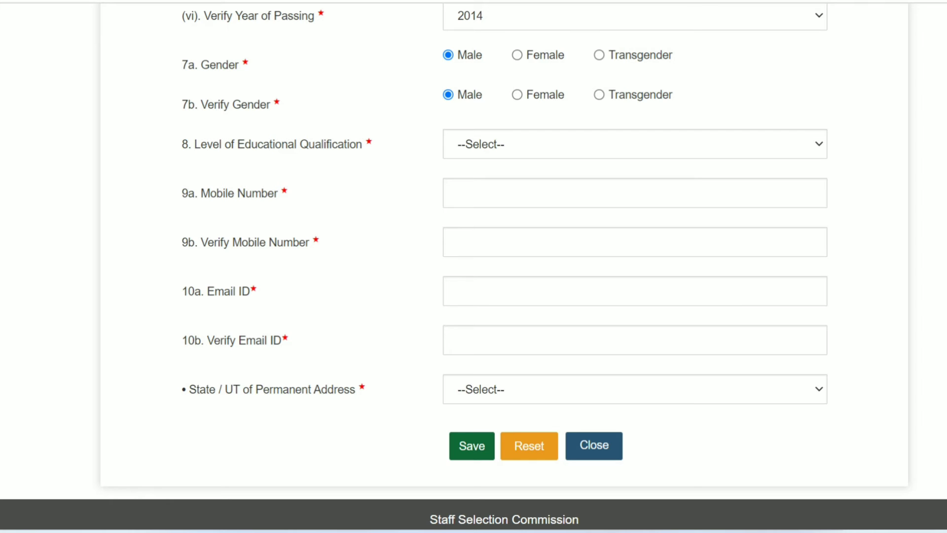
left_click(634, 389)
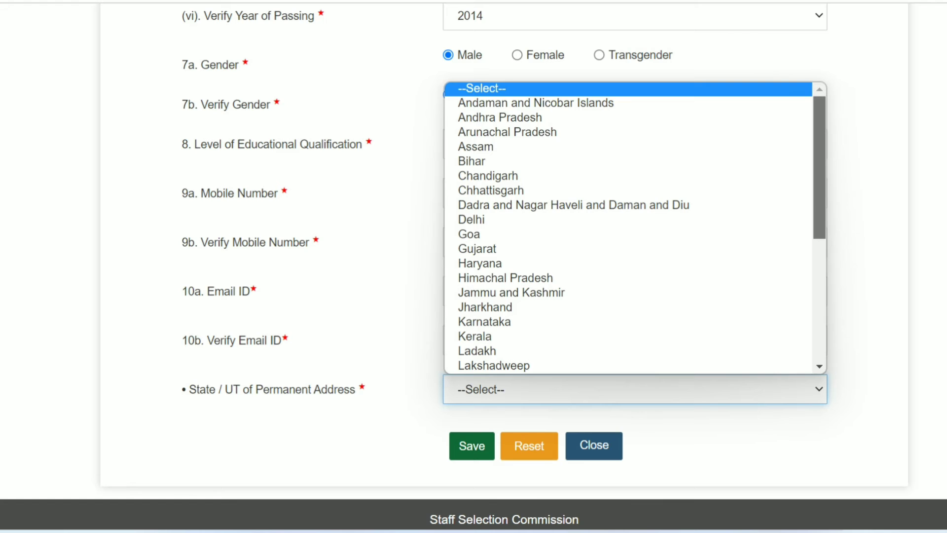
scroll(635, 227, "down", 6)
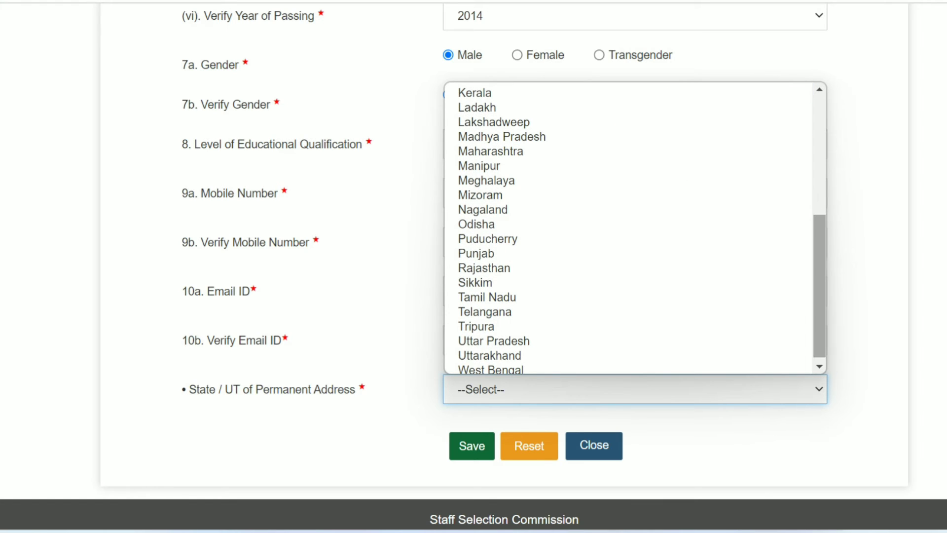
left_click(868, 296)
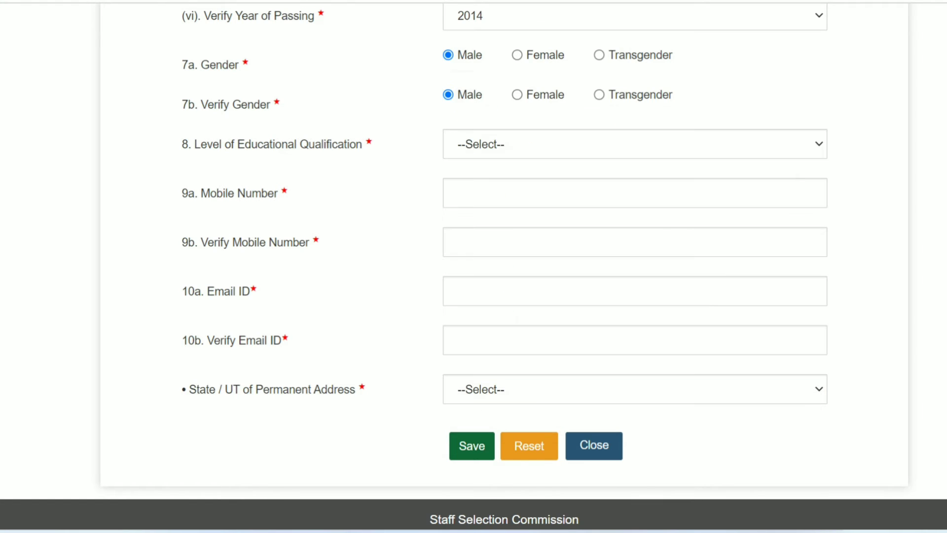